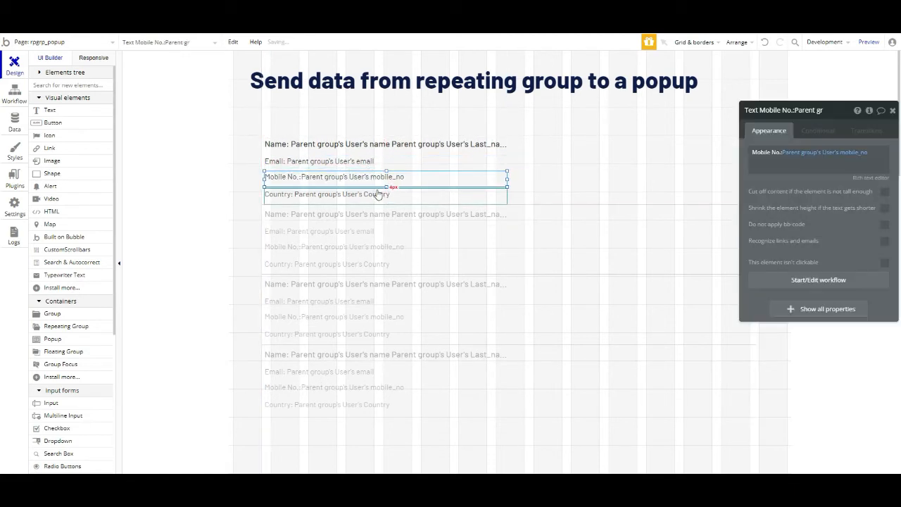
- Move the Country text up closer beneath the mobile number and shrink the surrounding user group to about 141 px high
click(378, 191)
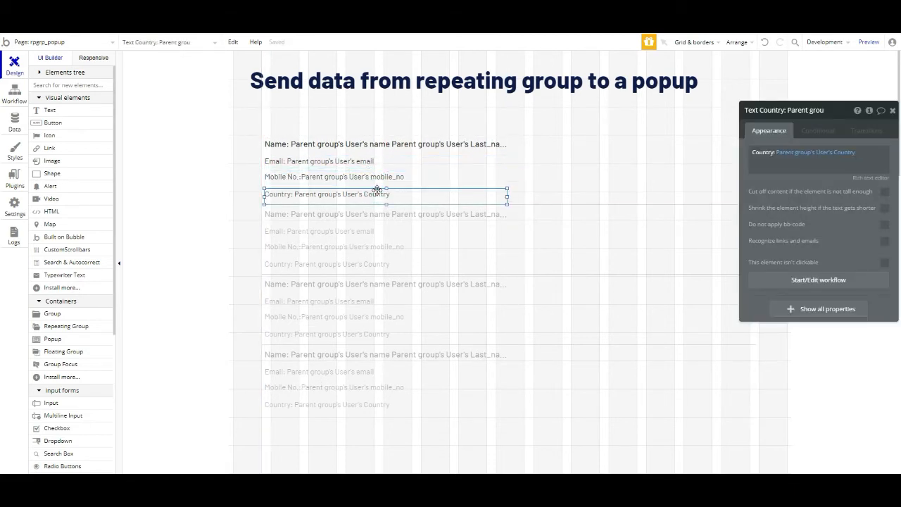
drag(377, 189, 381, 193)
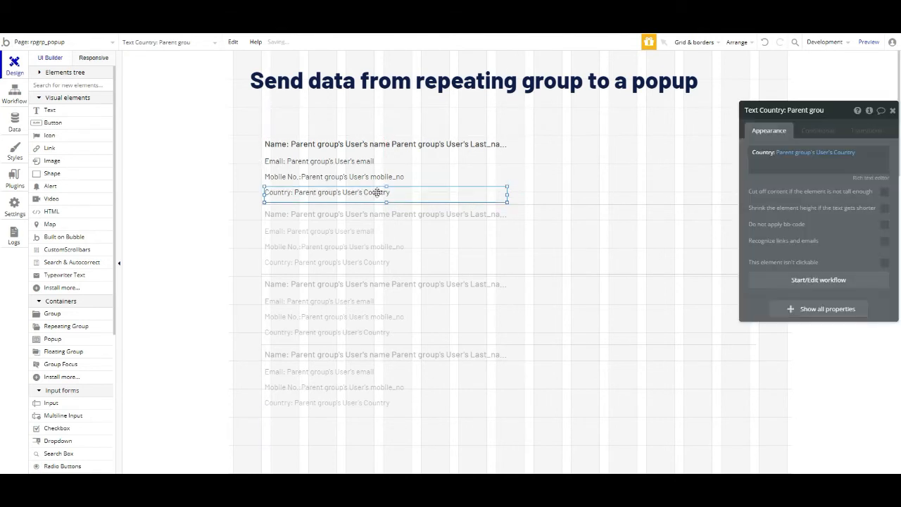
click(519, 186)
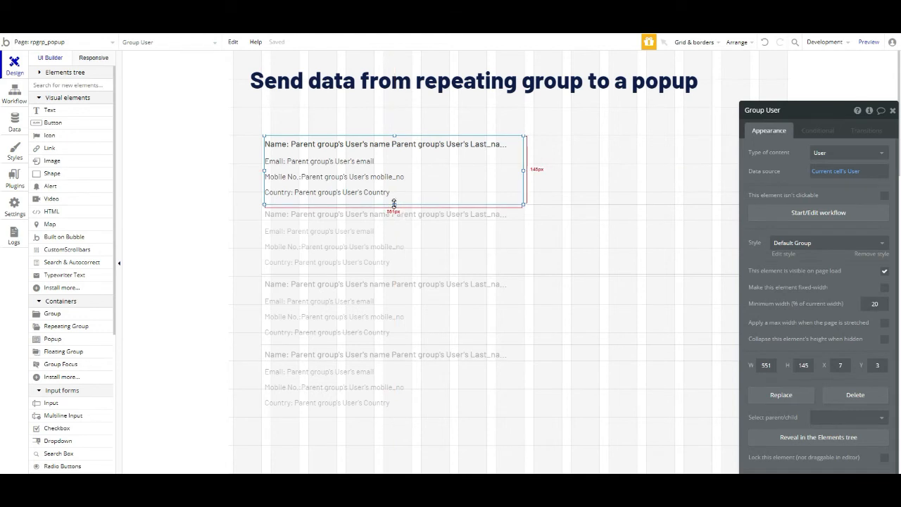
drag(395, 204, 394, 202)
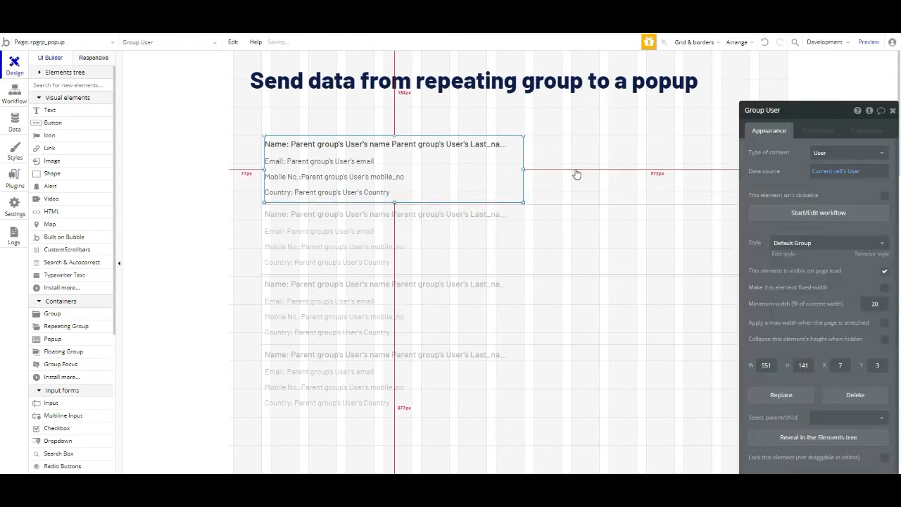
- Narrow the repeating group to about 558 px wide so it fits closely around the user group
click(577, 171)
click(519, 186)
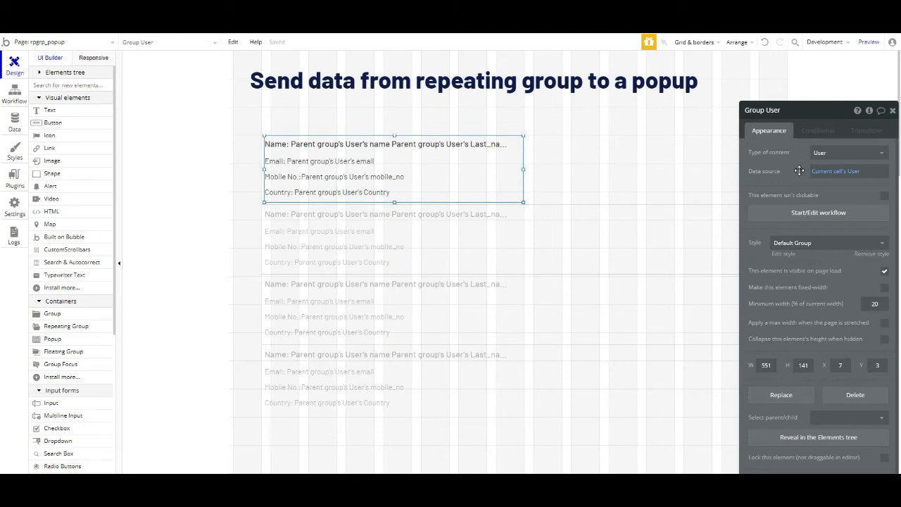
drag(799, 170, 143, 147)
click(610, 187)
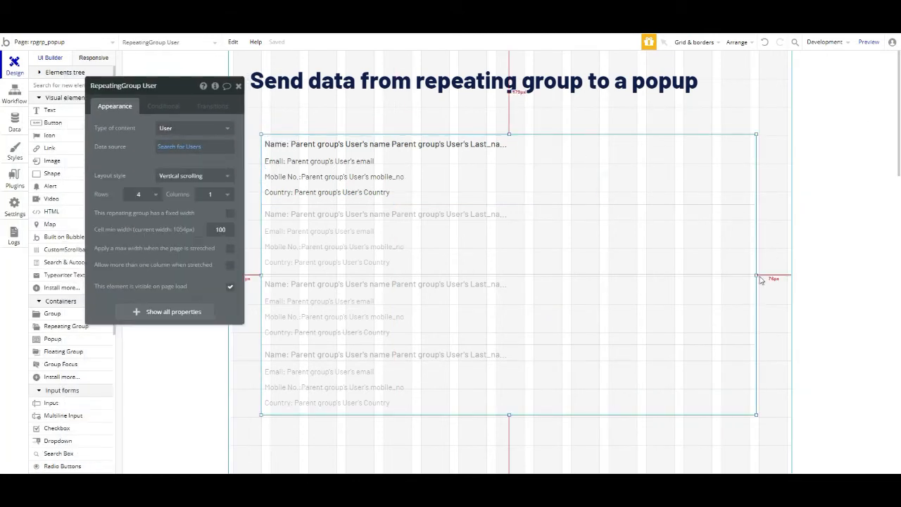
drag(757, 275, 519, 274)
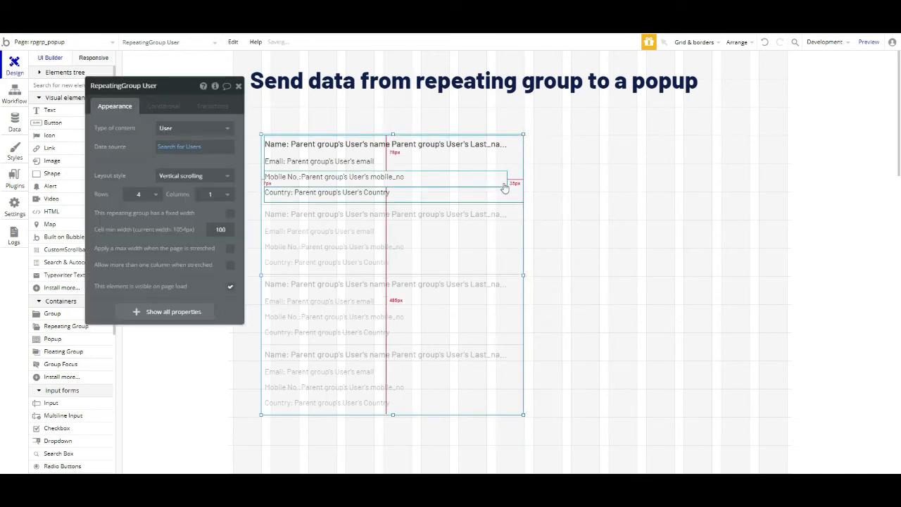
- Center the user group horizontally and vertically within the repeating group's cell
click(514, 196)
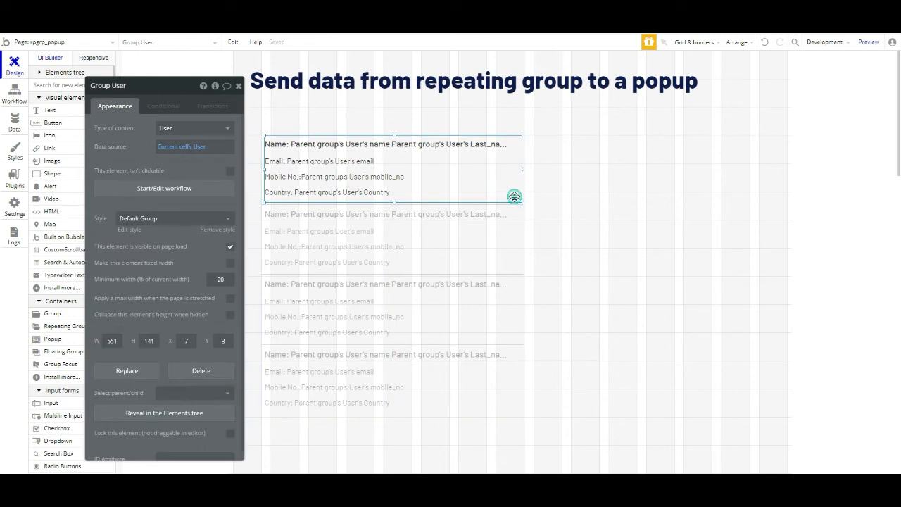
click(738, 42)
click(736, 87)
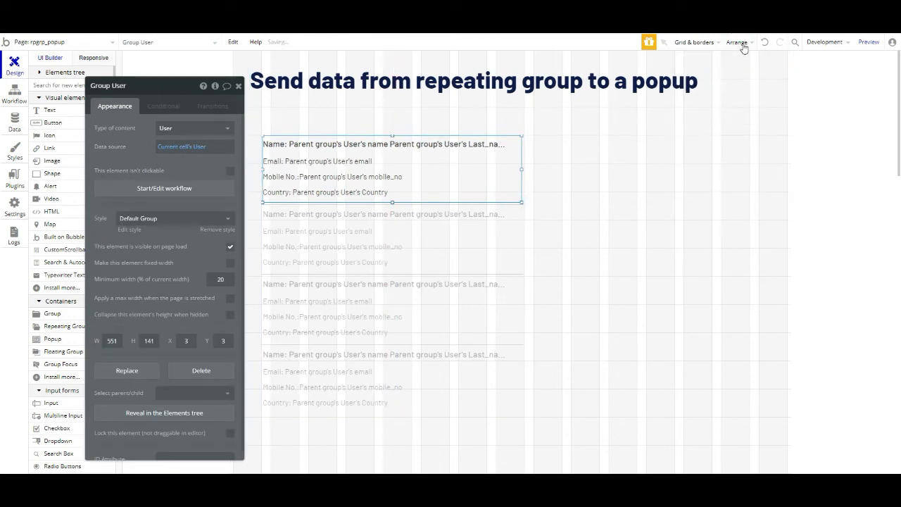
click(740, 43)
click(732, 102)
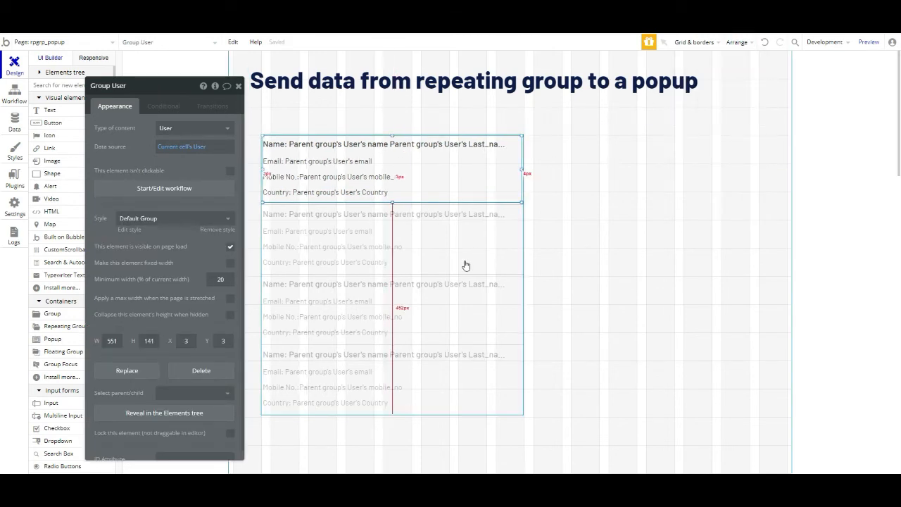
- Center the repeating group horizontally on the page
click(454, 271)
click(736, 41)
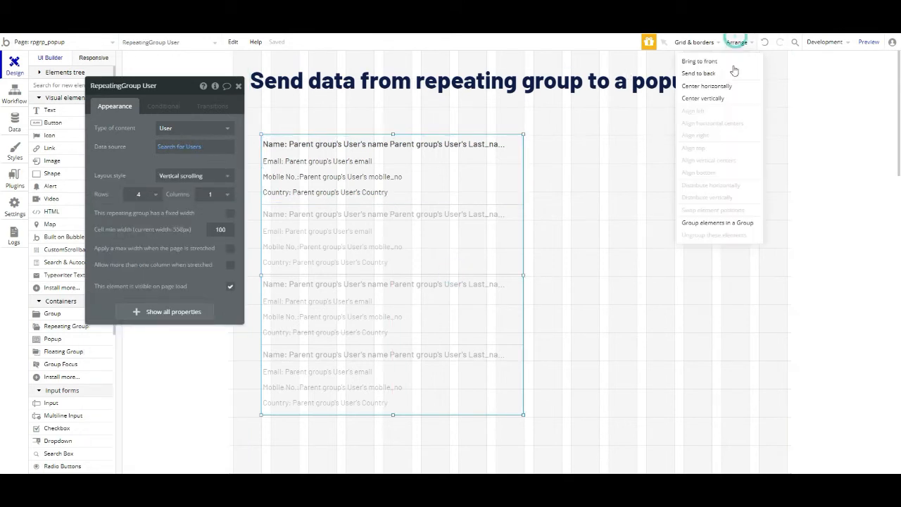
click(736, 86)
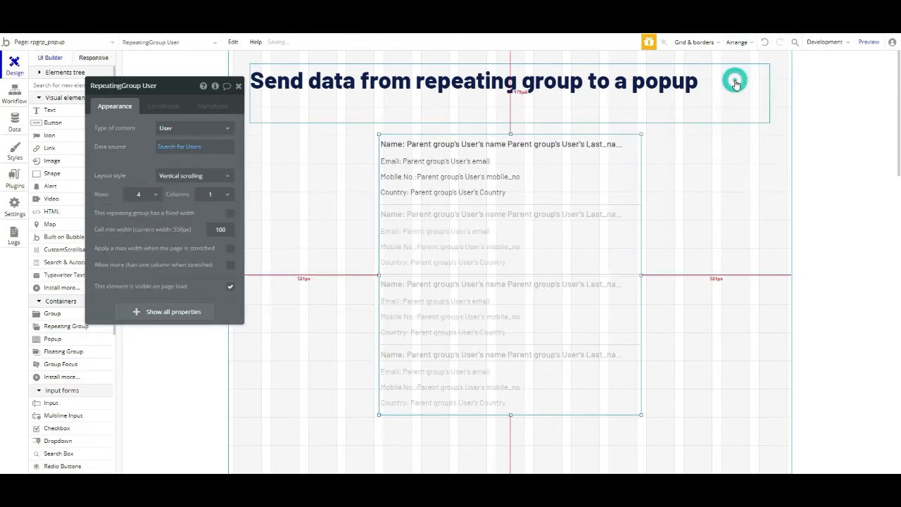
- Show all properties of the repeating group and give it a fixed width
click(163, 314)
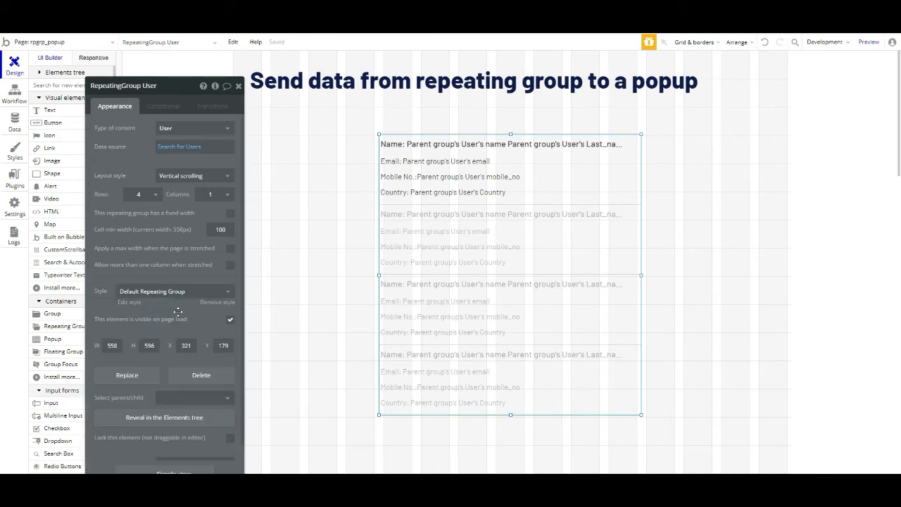
click(230, 213)
click(238, 86)
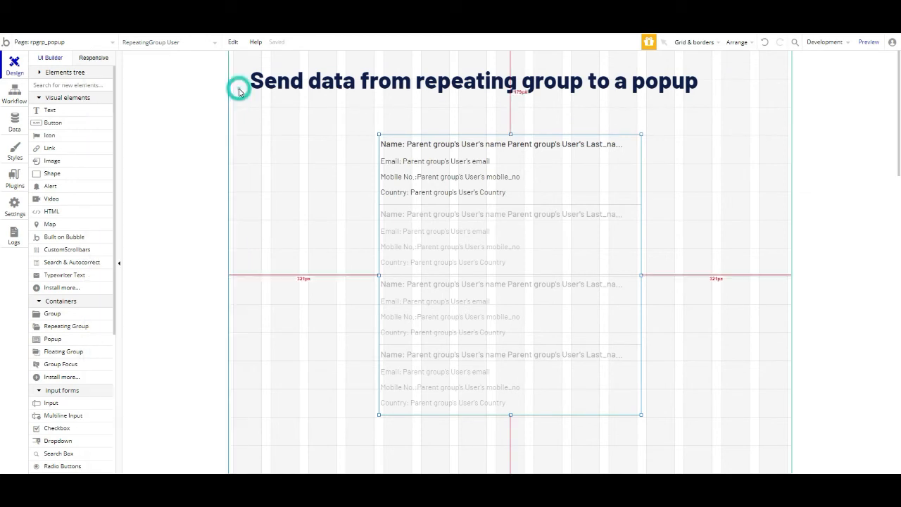
click(366, 175)
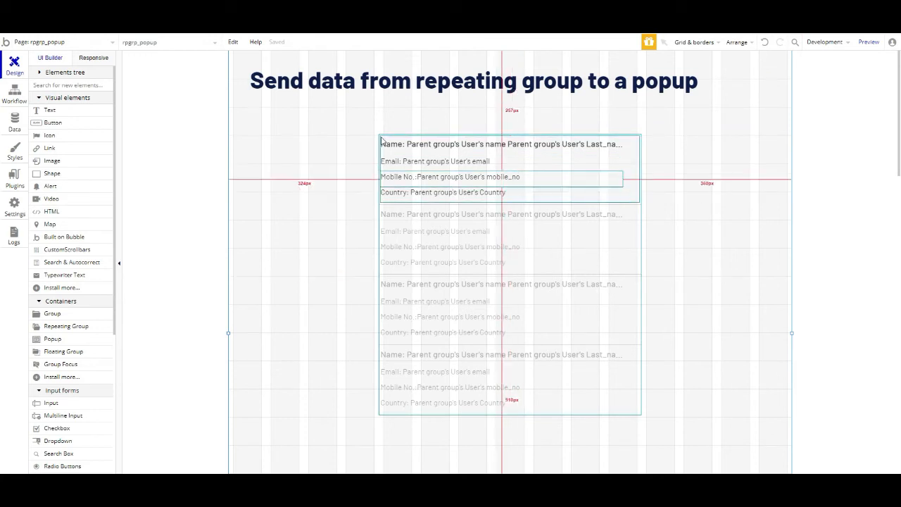
- Find the Popup element and draw a popup about 599 by 488 px on the page
click(92, 86)
text(P)
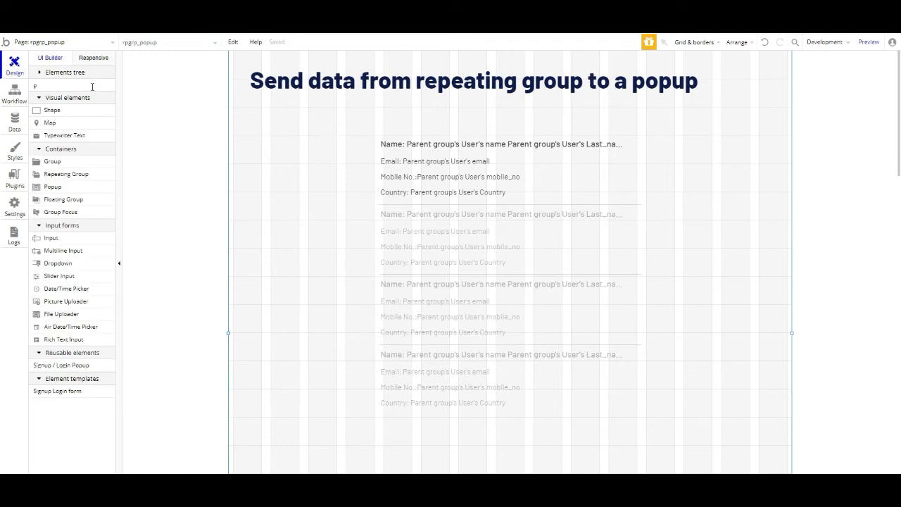
click(85, 192)
drag(356, 105, 638, 337)
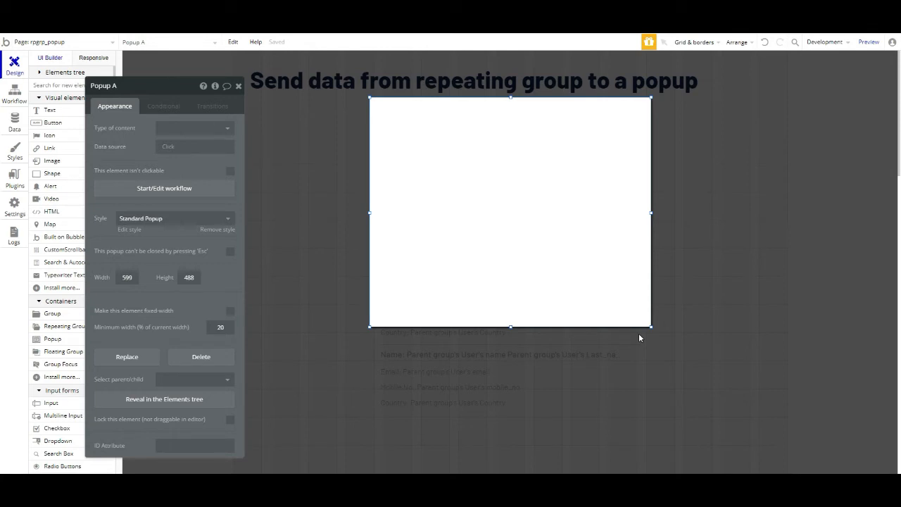
- Set the popup's type of content to User
click(228, 129)
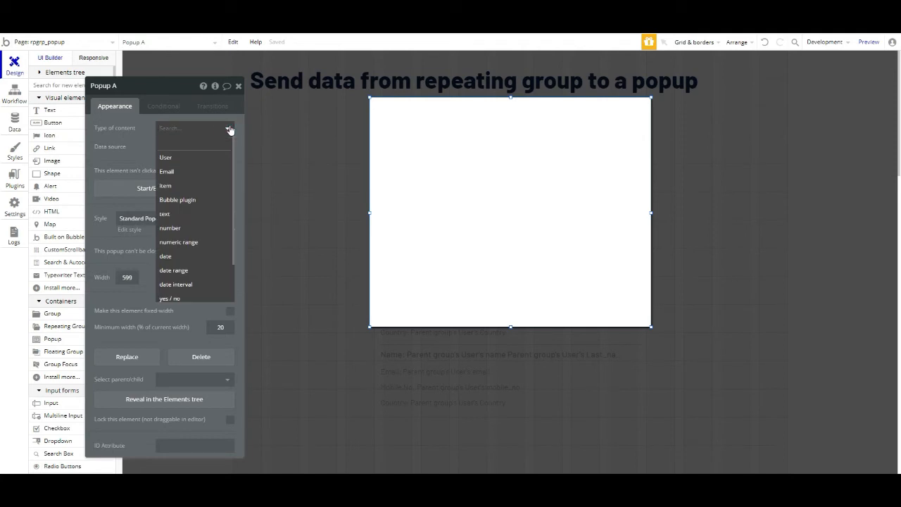
click(209, 158)
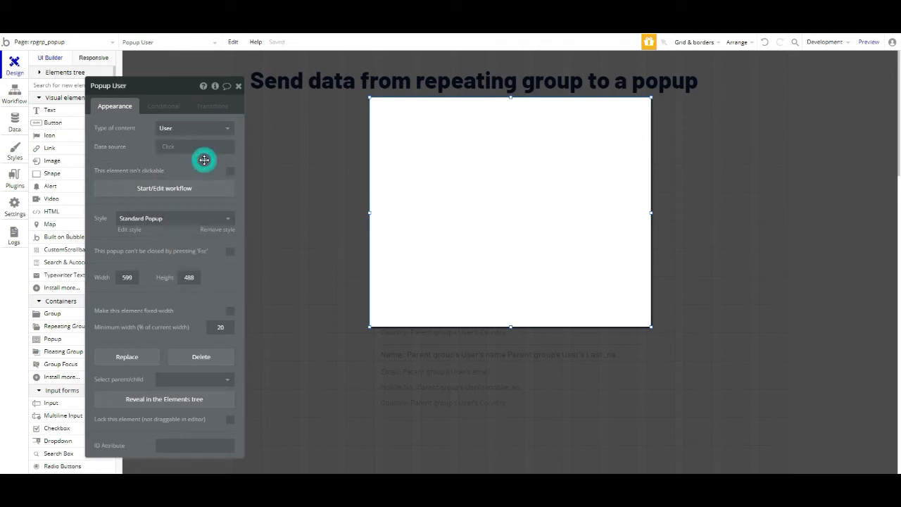
drag(204, 160, 288, 153)
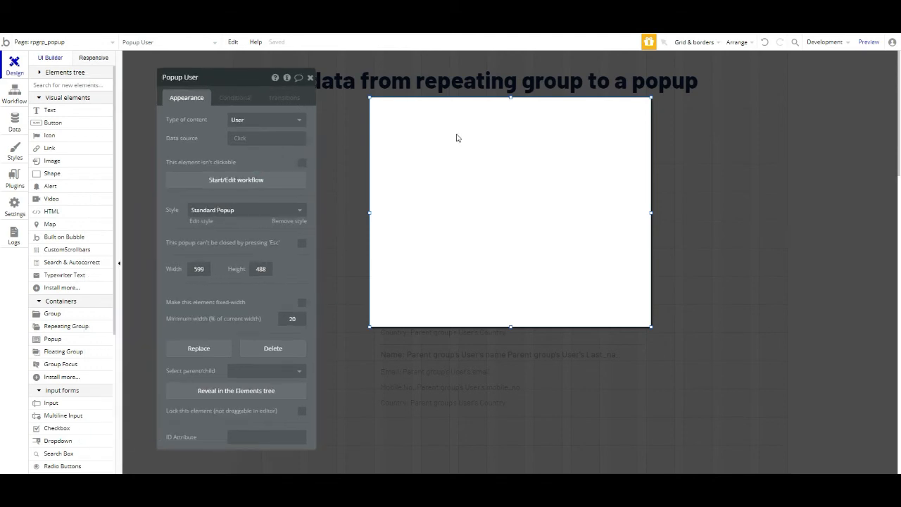
- Copy the user group from the repeating group into the popup and place it at about X 29, Y 122
click(678, 194)
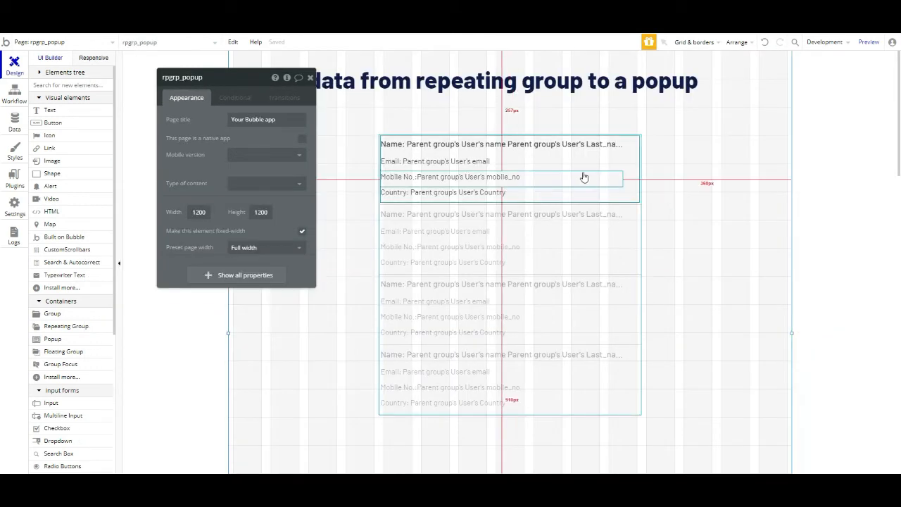
click(634, 187)
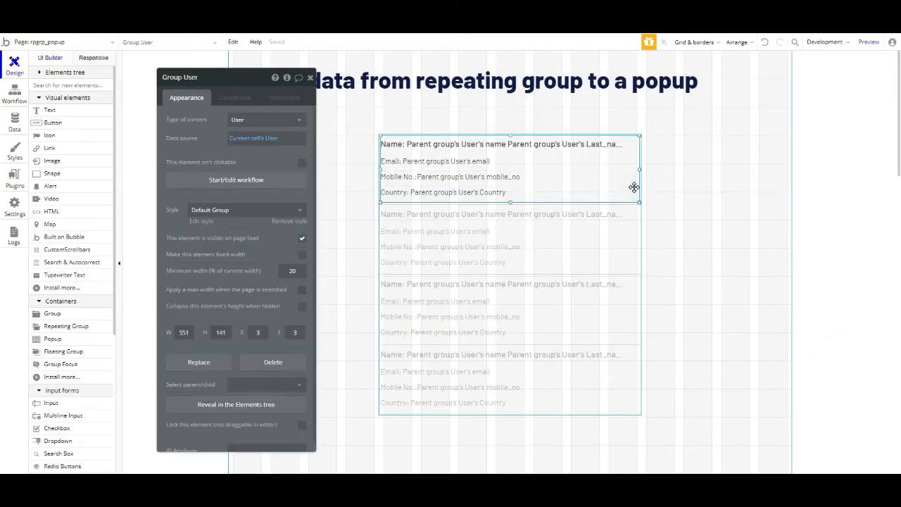
click(95, 73)
click(62, 108)
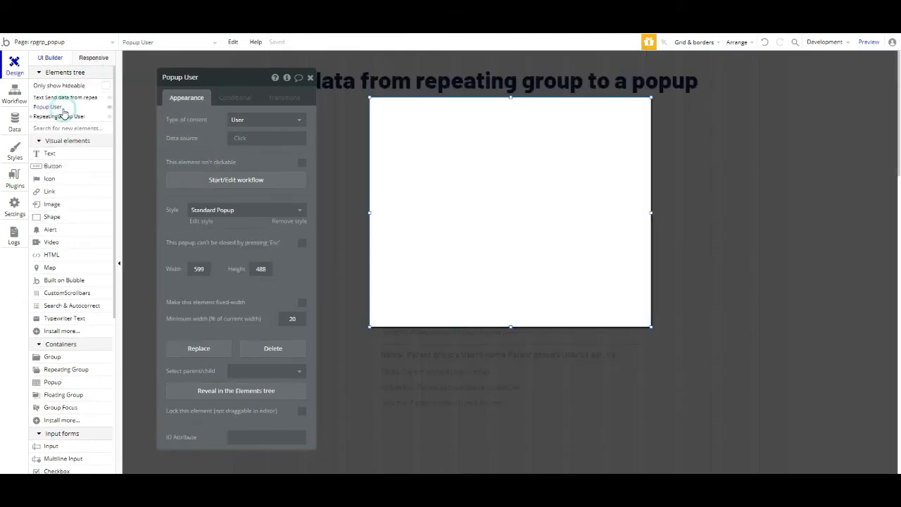
click(477, 132)
key(ctrl+v)
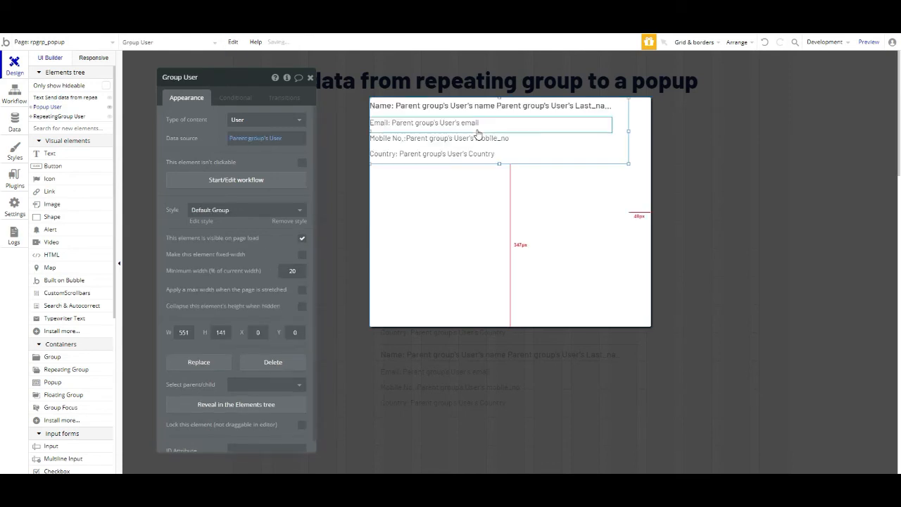
drag(619, 142, 634, 200)
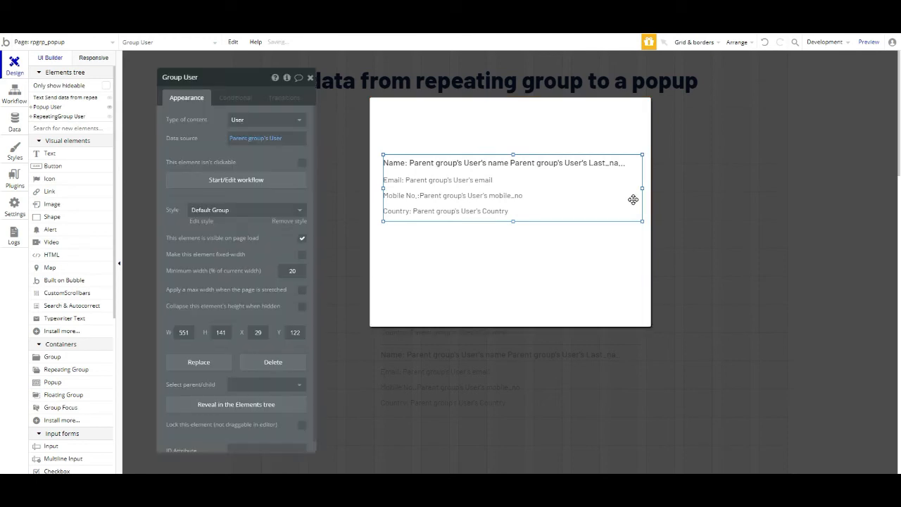
- Draw a text element about 527 by 94 px above the popup's user details and style it as H1 Heading - Dark
click(544, 279)
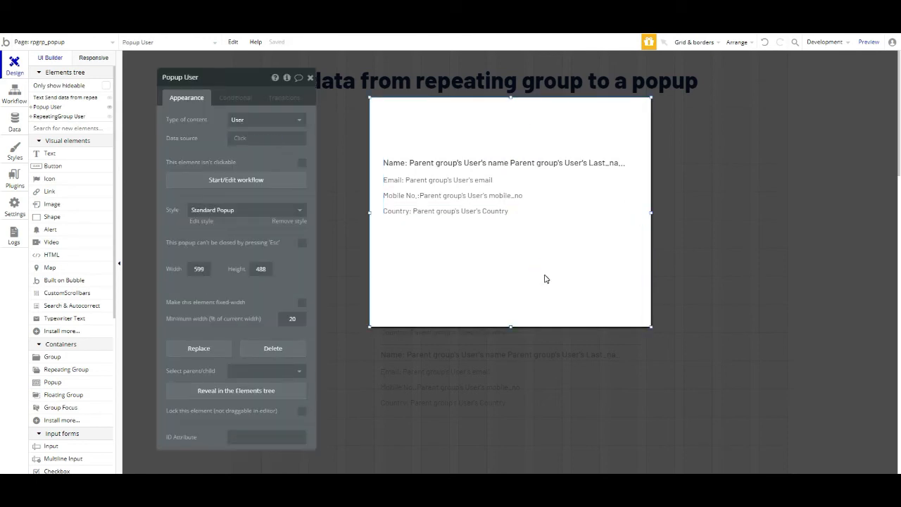
click(53, 156)
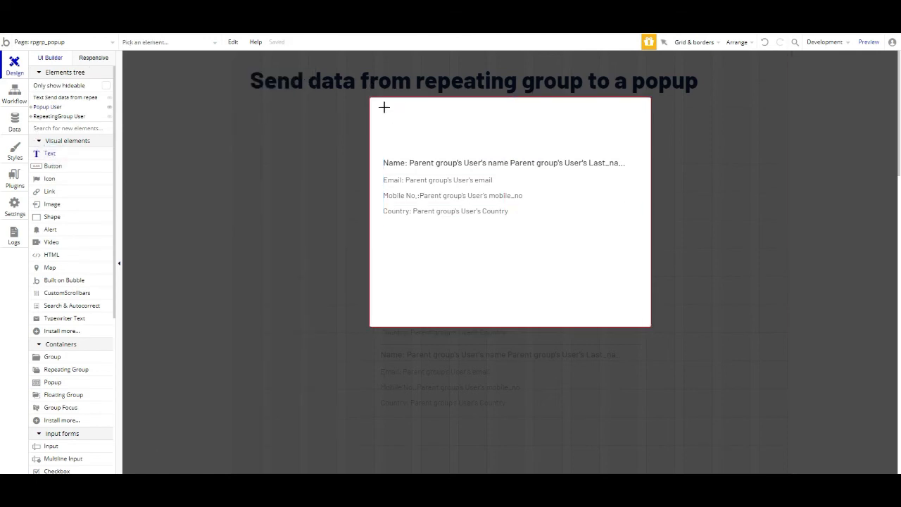
mouse_move(382, 103)
mouse_down()
mouse_move(521, 145)
mouse_move(629, 146)
mouse_up()
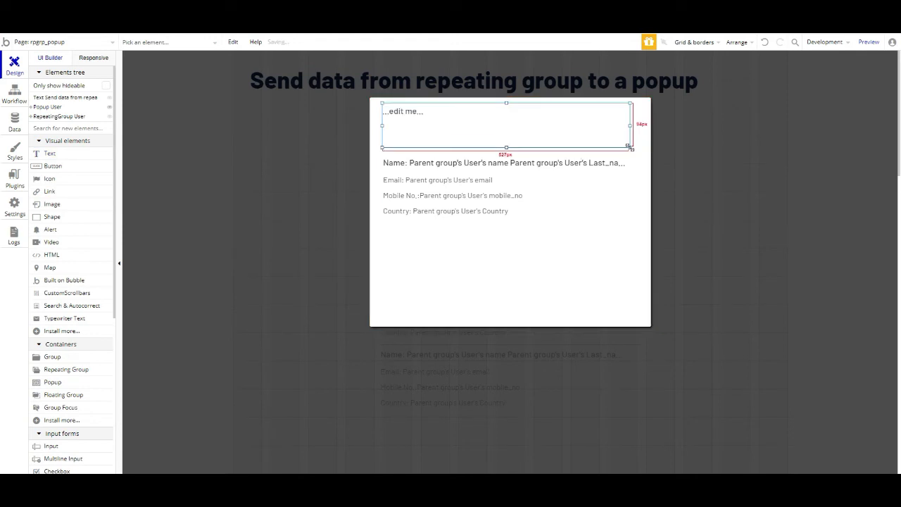
click(251, 276)
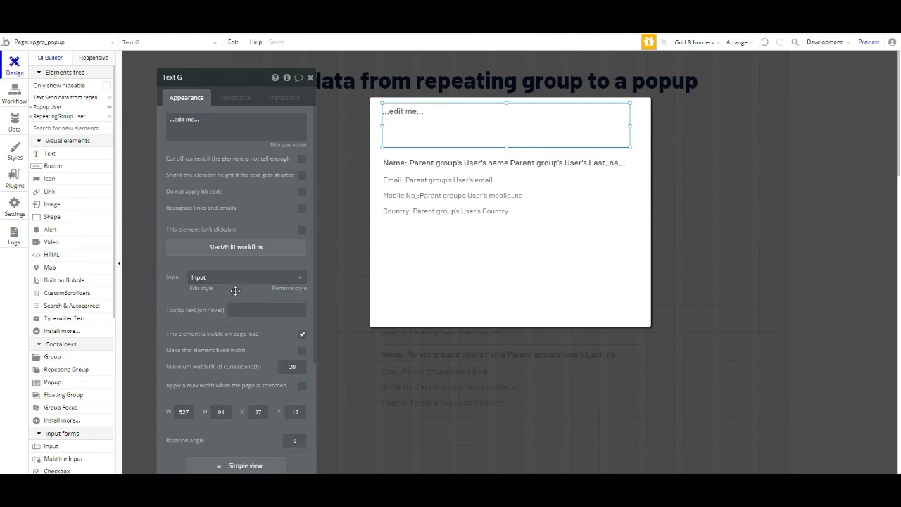
click(241, 281)
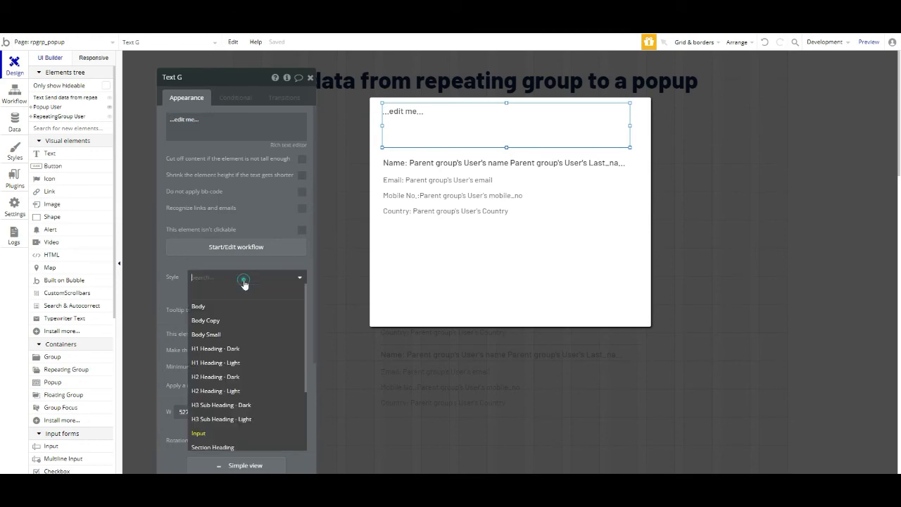
click(226, 348)
- Replace the heading's placeholder text with the dynamic expression Current User's name
click(251, 114)
key(ctrl+a)
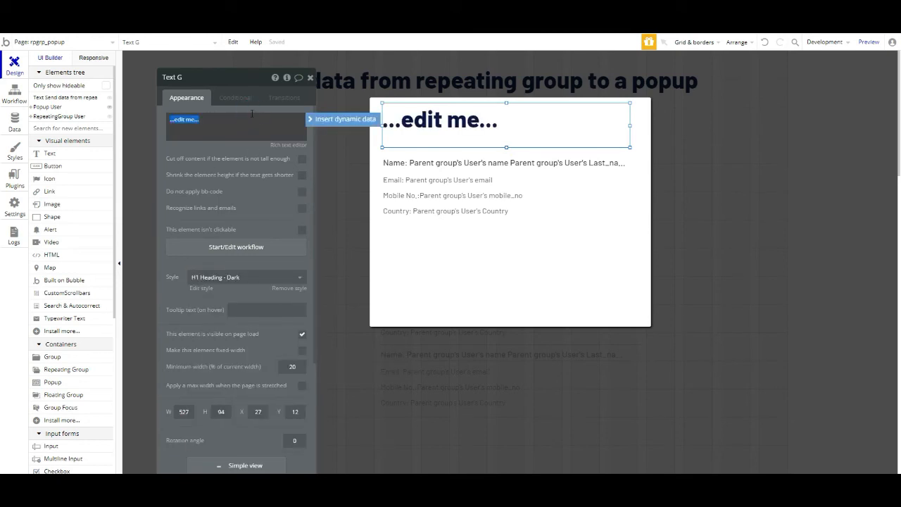
key(BackSpace)
click(326, 119)
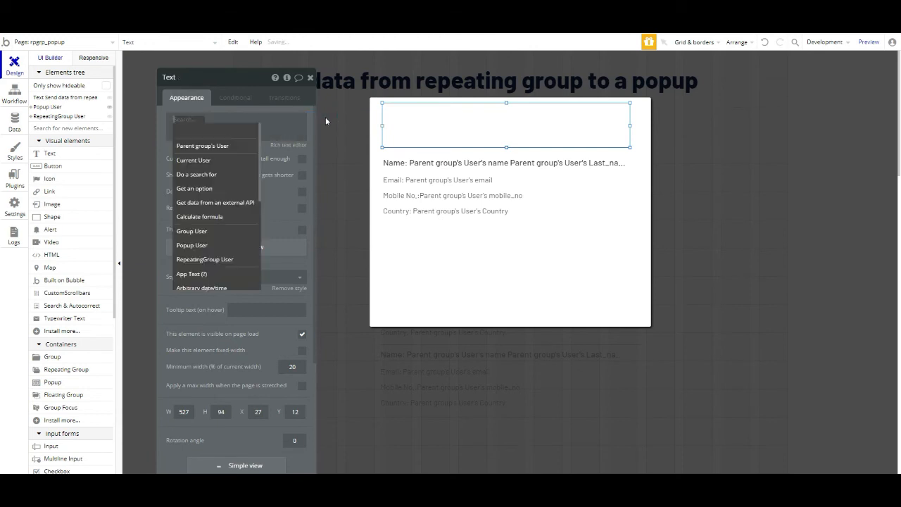
click(194, 160)
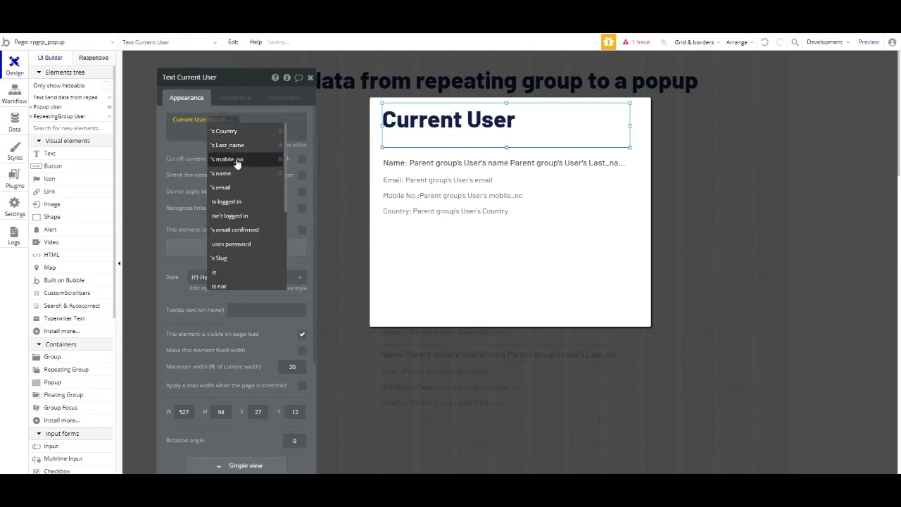
click(237, 174)
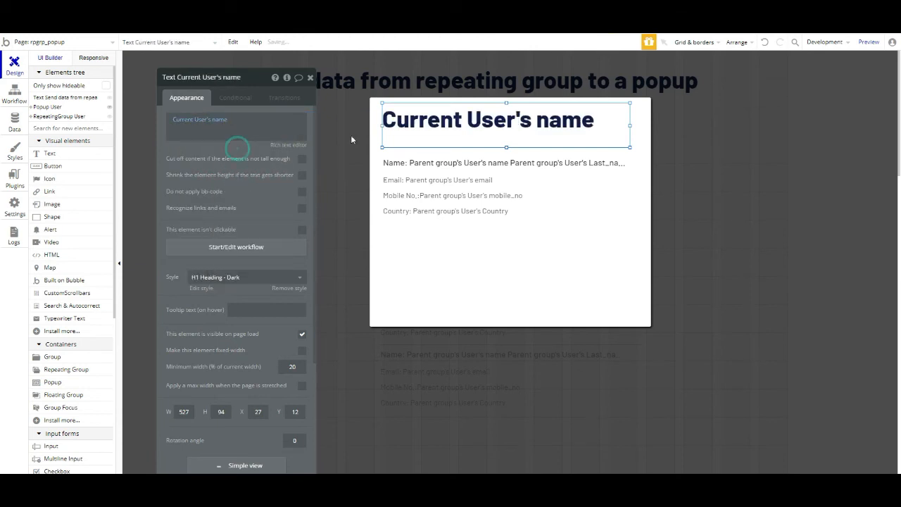
click(501, 268)
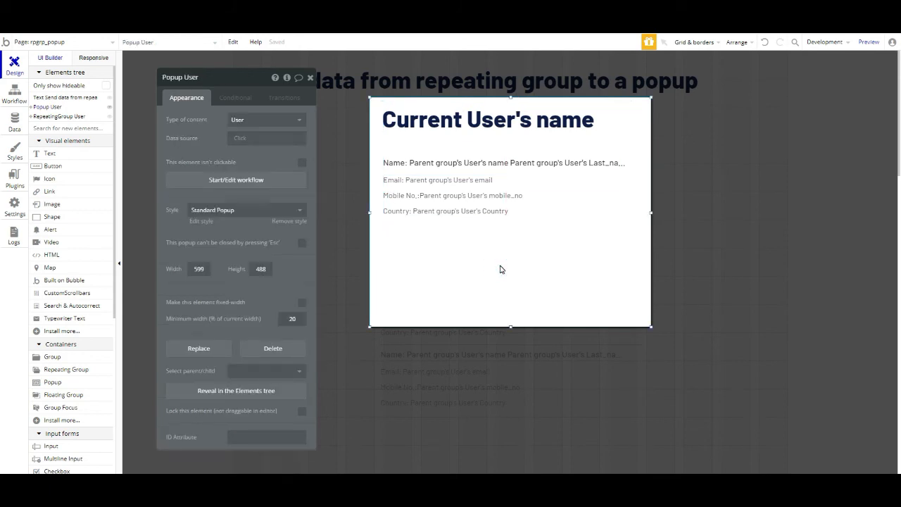
- Change the popup heading's dynamic expression to Parent group's User's name
click(424, 120)
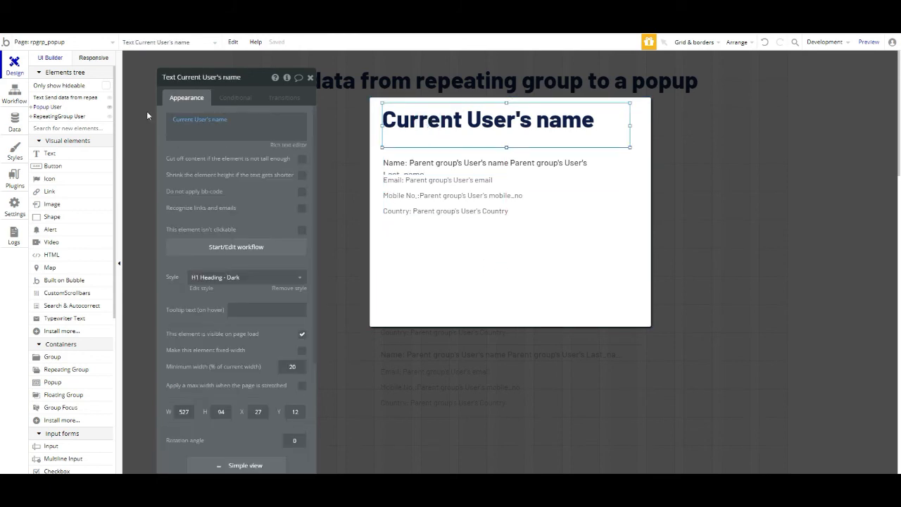
click(179, 119)
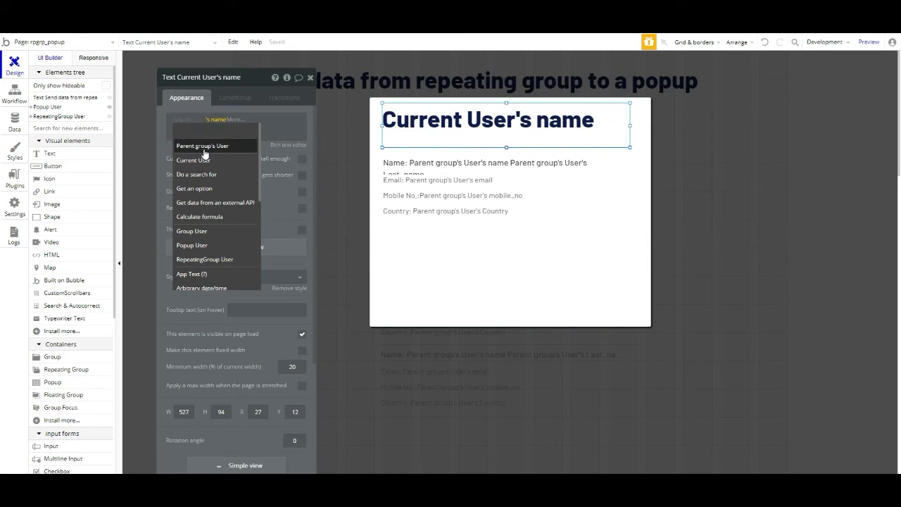
click(204, 147)
click(728, 245)
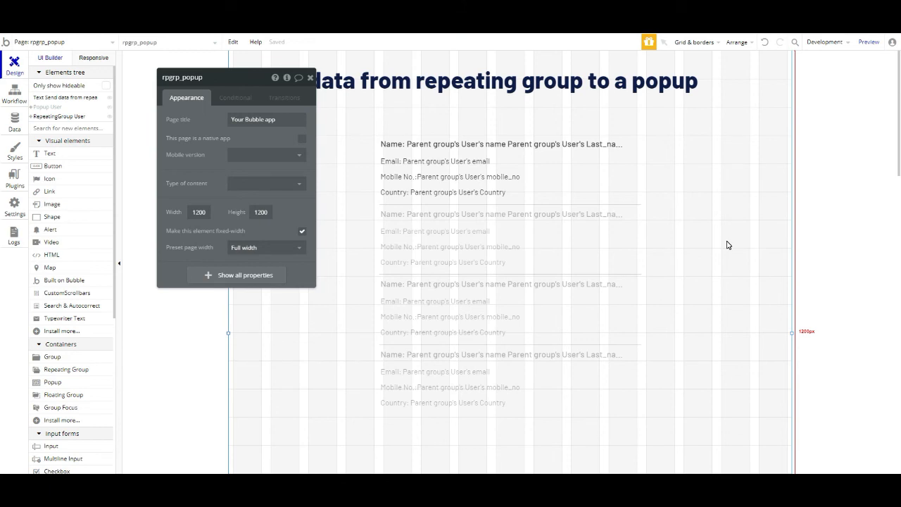
- Create a workflow event for the user group inside the repeating group being clicked
click(630, 188)
click(630, 188)
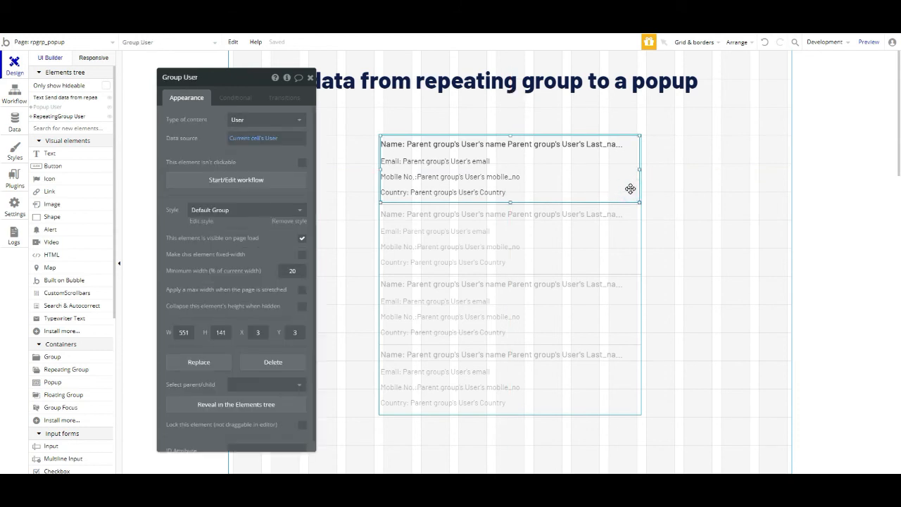
click(228, 181)
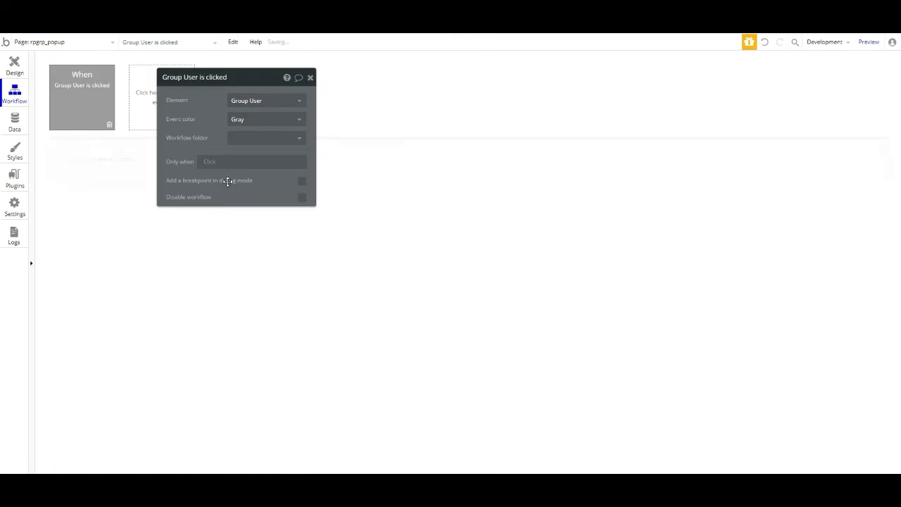
- Add a Show an element action to the workflow and set its element to Popup User
click(111, 161)
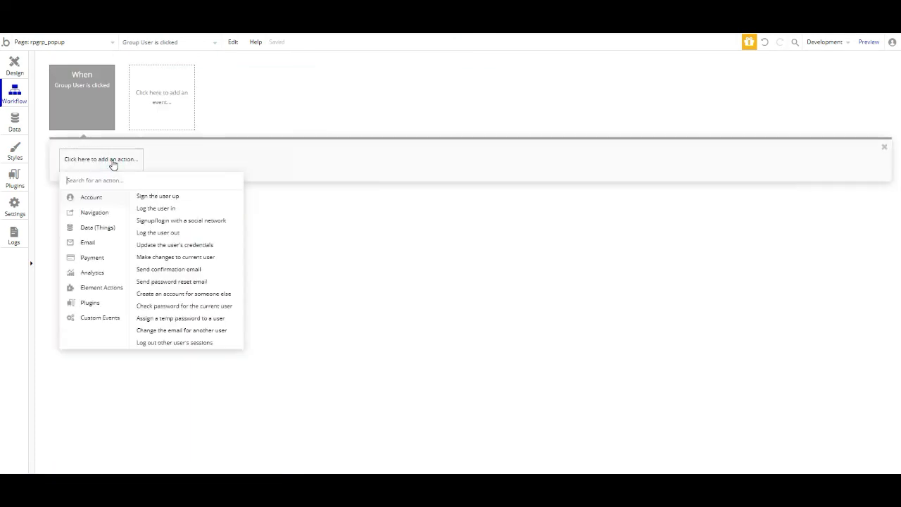
text(show)
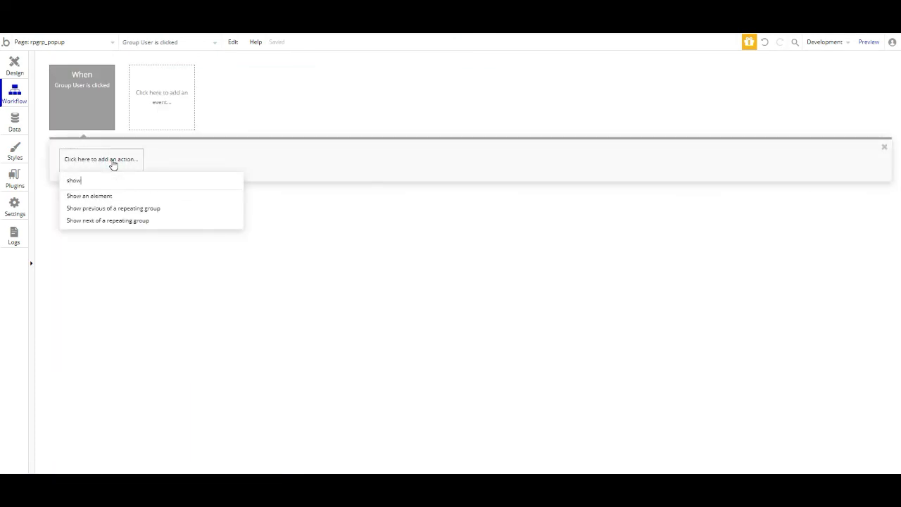
click(111, 197)
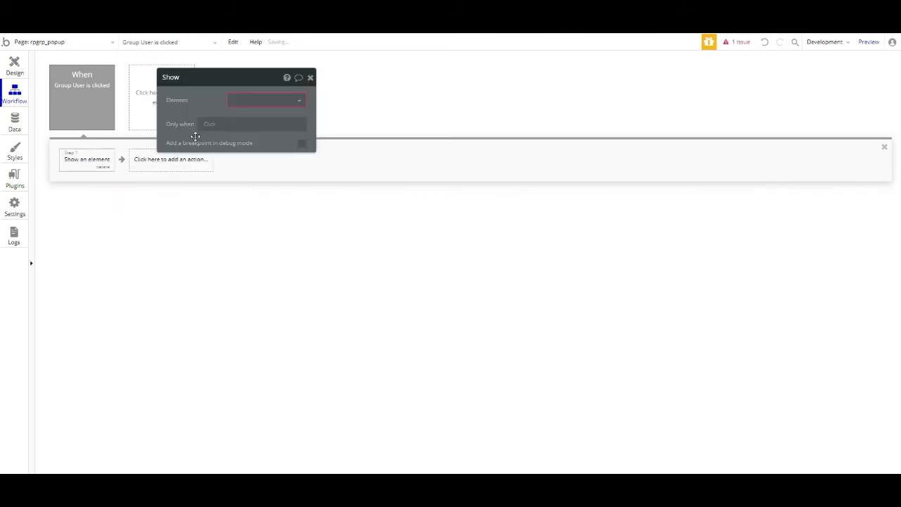
click(248, 100)
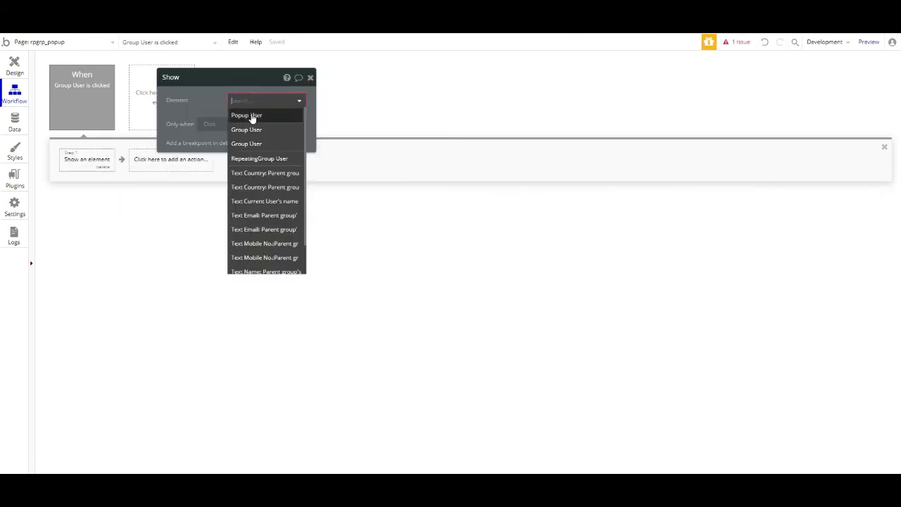
click(250, 115)
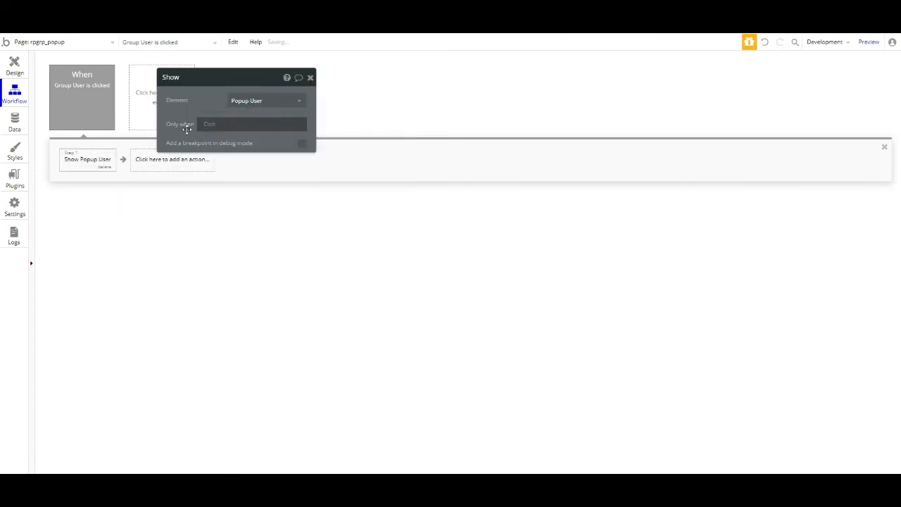
- Add a Display data in a group/popup action for Popup User with Current cell's User as the data to display
click(166, 168)
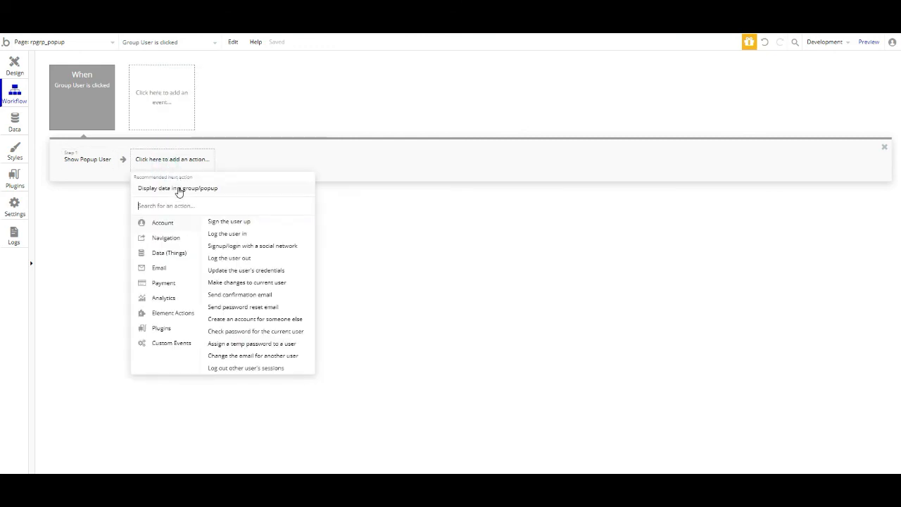
click(179, 190)
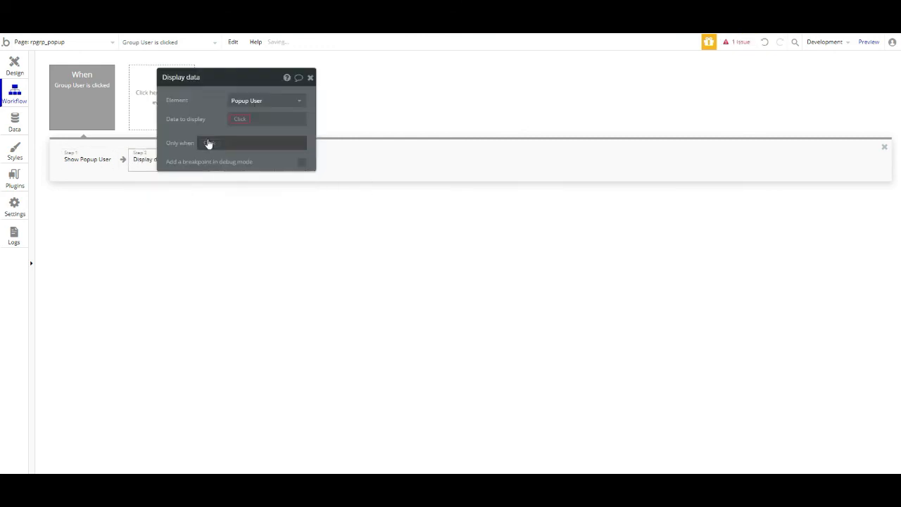
click(243, 119)
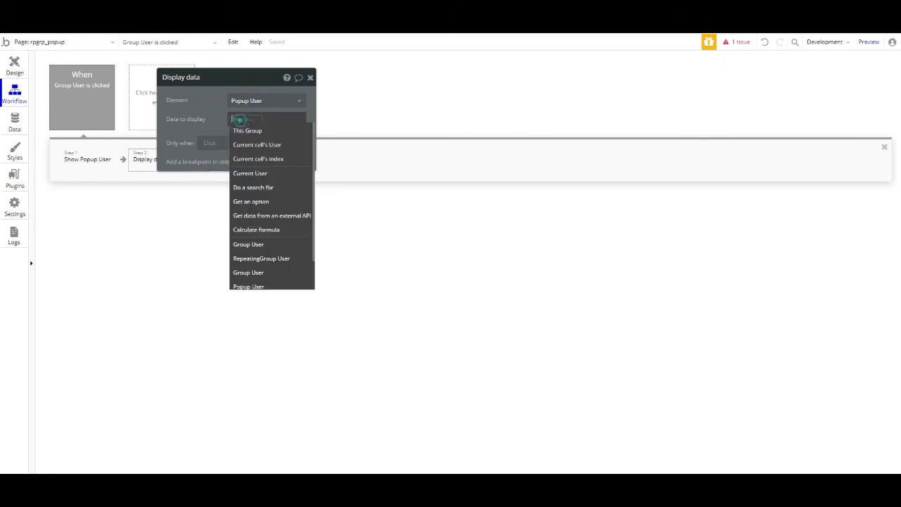
click(255, 146)
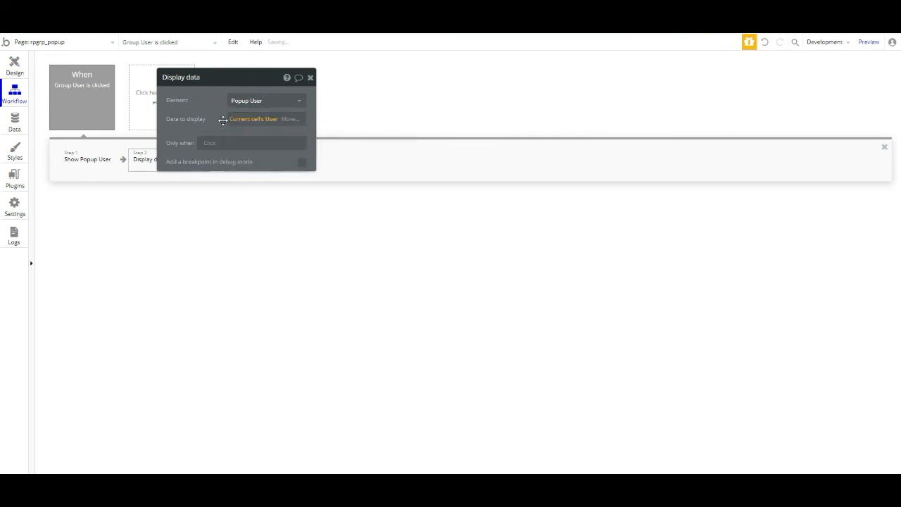
click(213, 115)
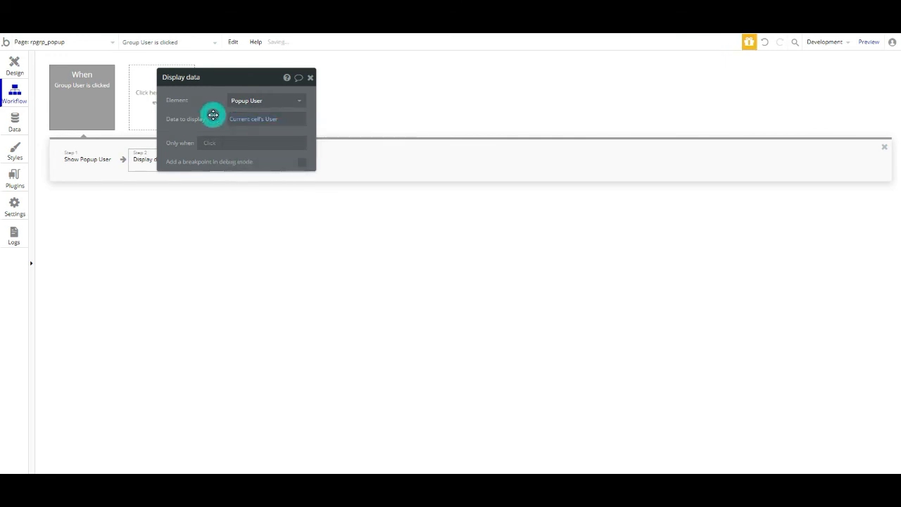
- Preview the page from the design view and test the popup with the second user and one further down the list
click(12, 63)
click(351, 177)
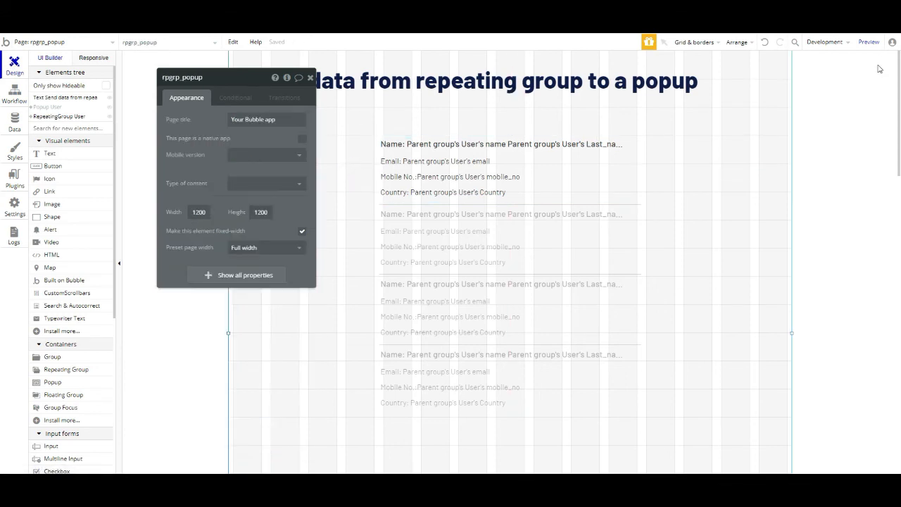
click(869, 42)
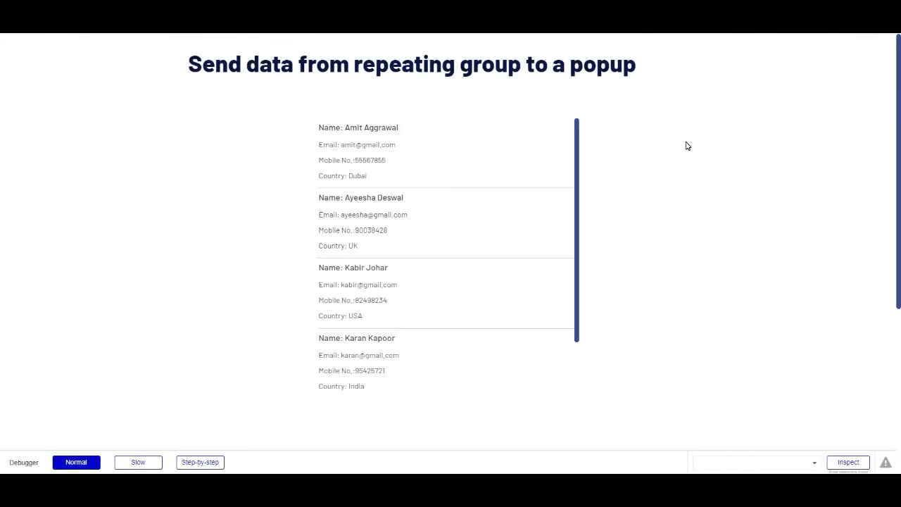
click(394, 207)
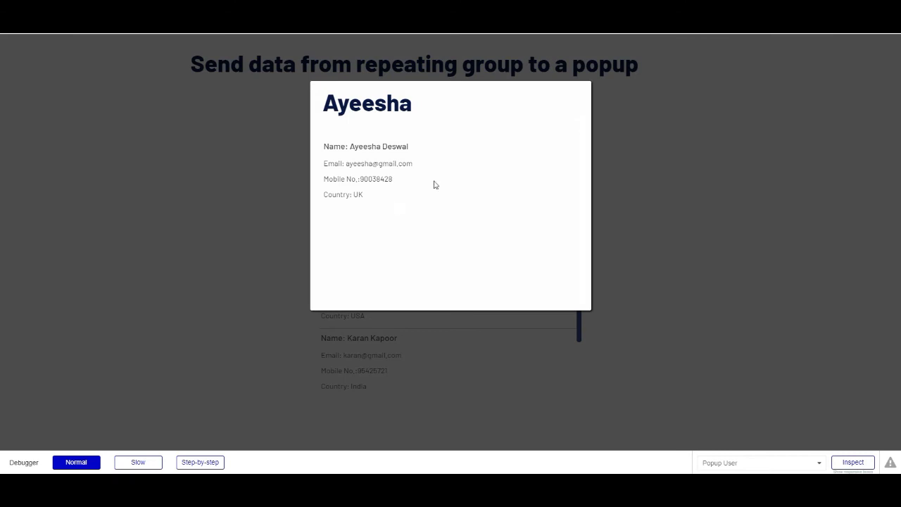
click(613, 197)
scroll(443, 321, down, 2)
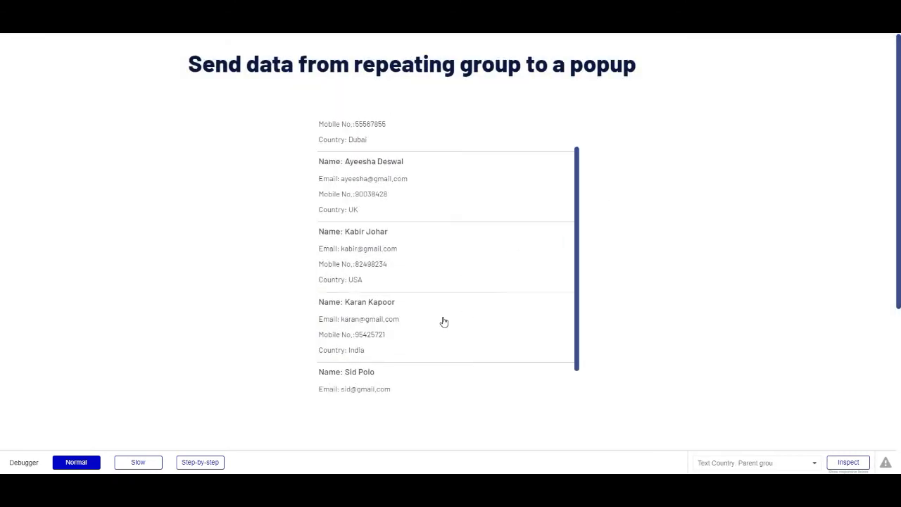
click(404, 340)
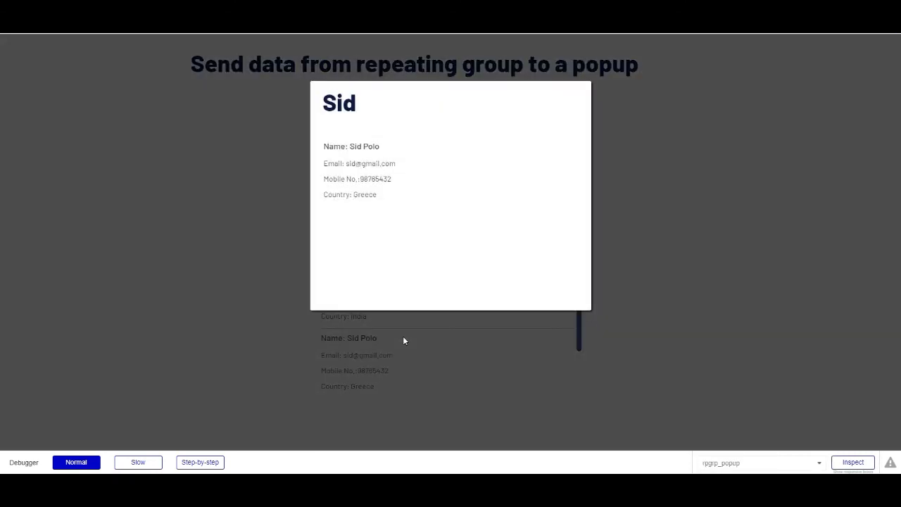